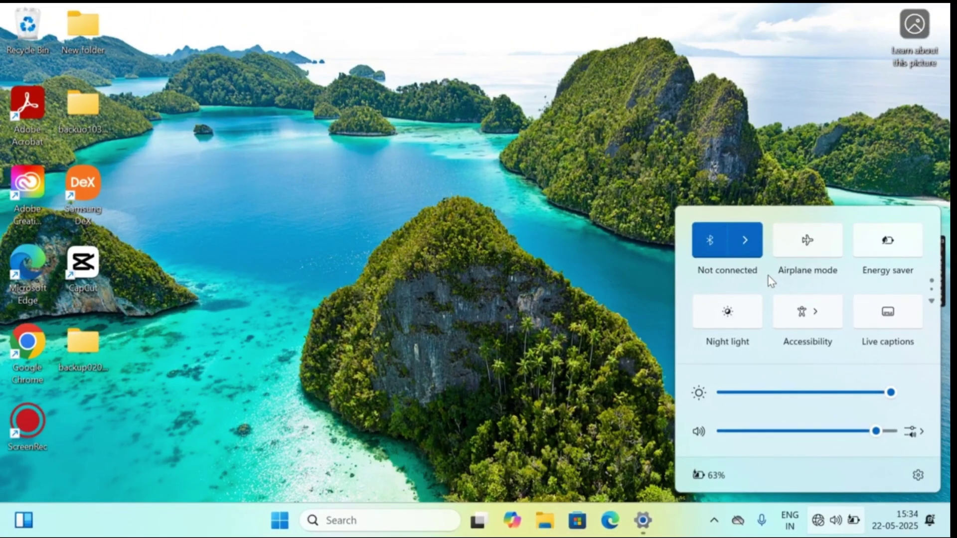
In Advanced network settings, expand the Wi-Fi adapter's details to show its media state is Disabled.
click(919, 476)
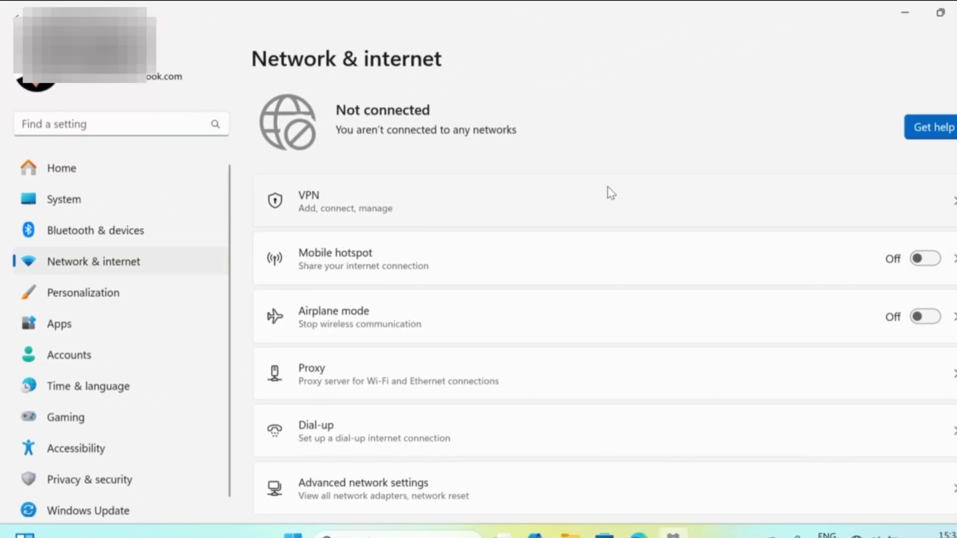
scroll(413, 312, down, 1)
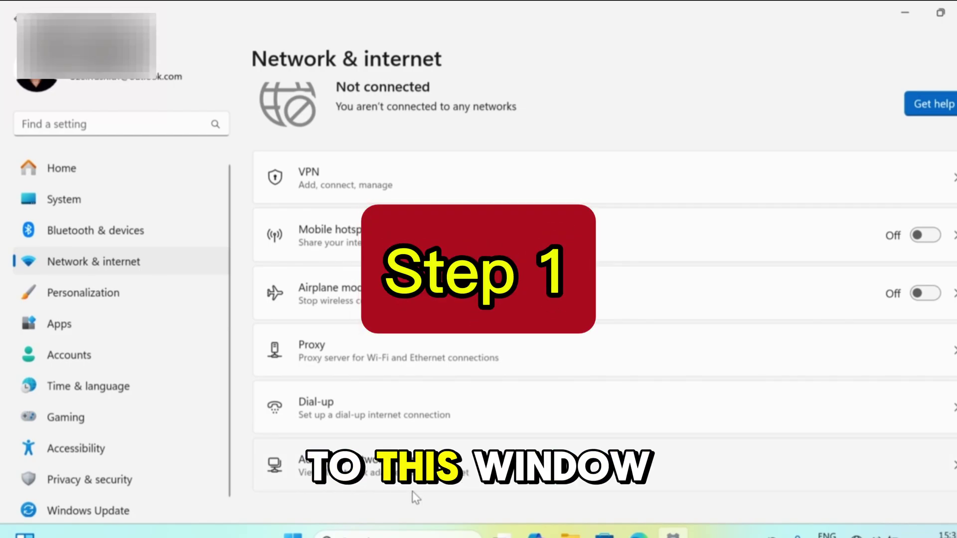
click(401, 478)
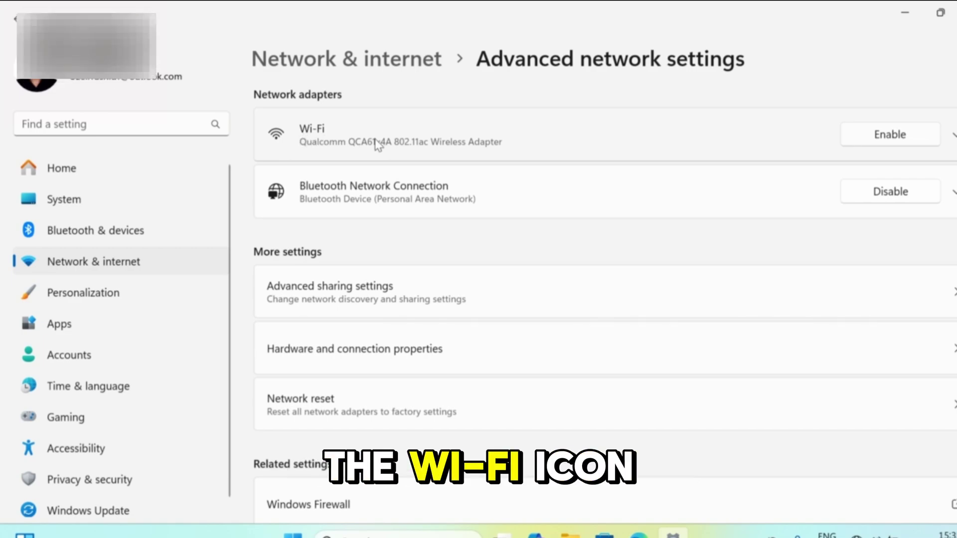
click(954, 137)
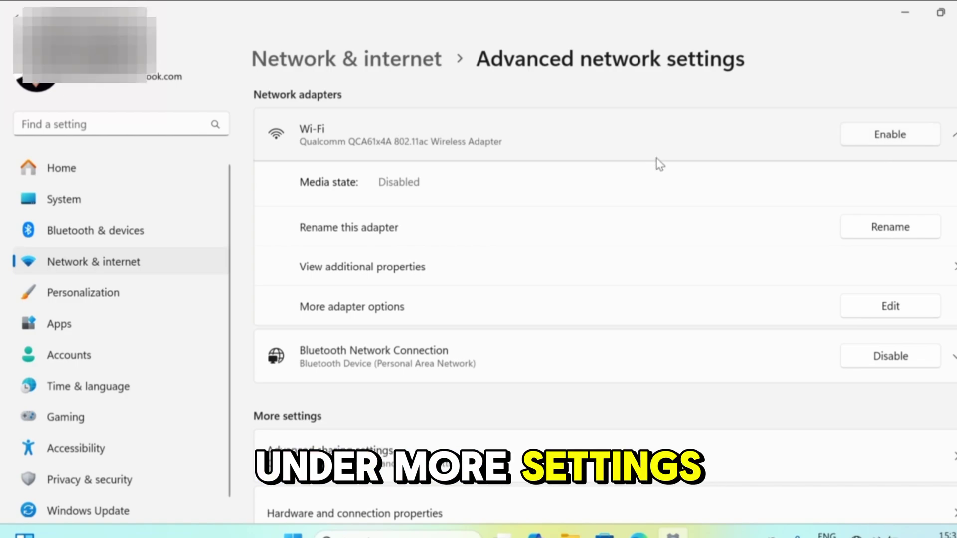
scroll(660, 164, down, 4)
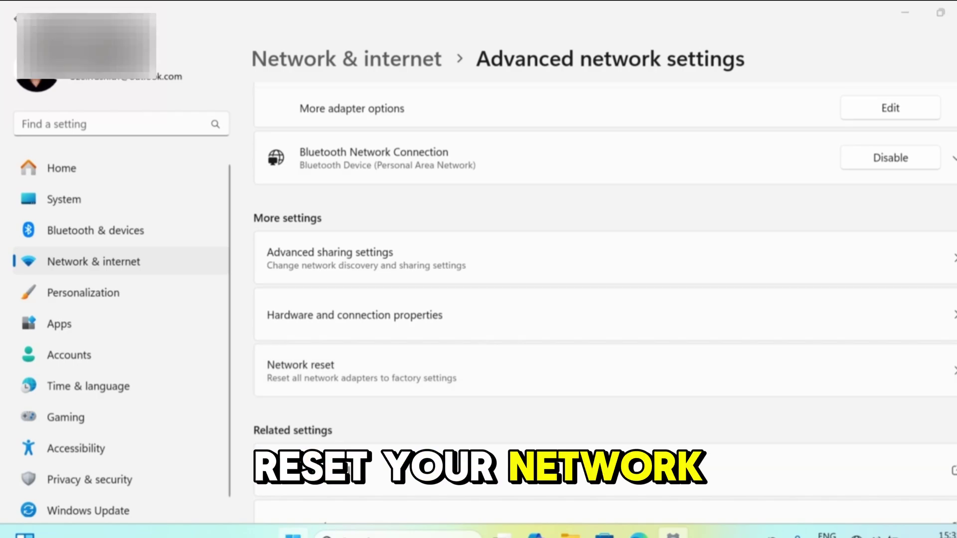
key(super)
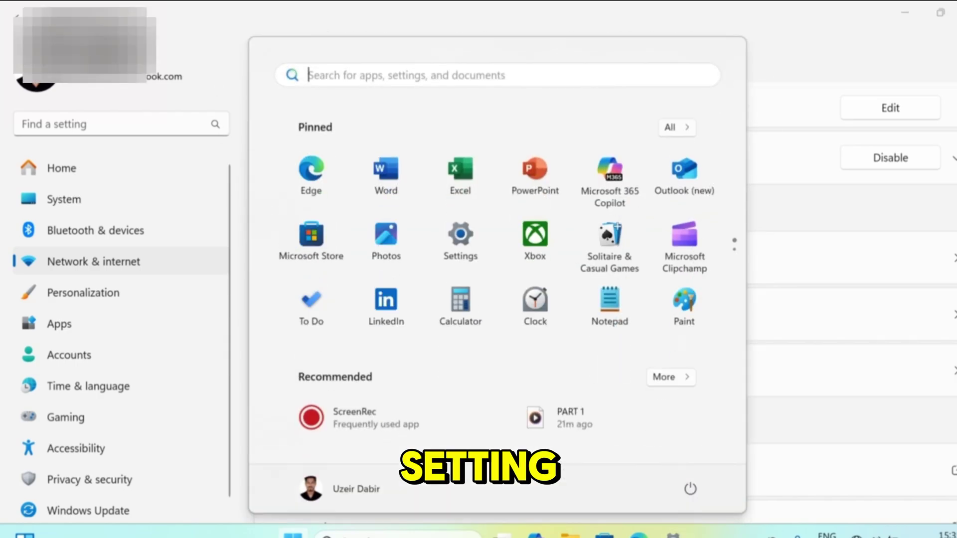
Restart the PC from the Start menu's power options.
click(689, 490)
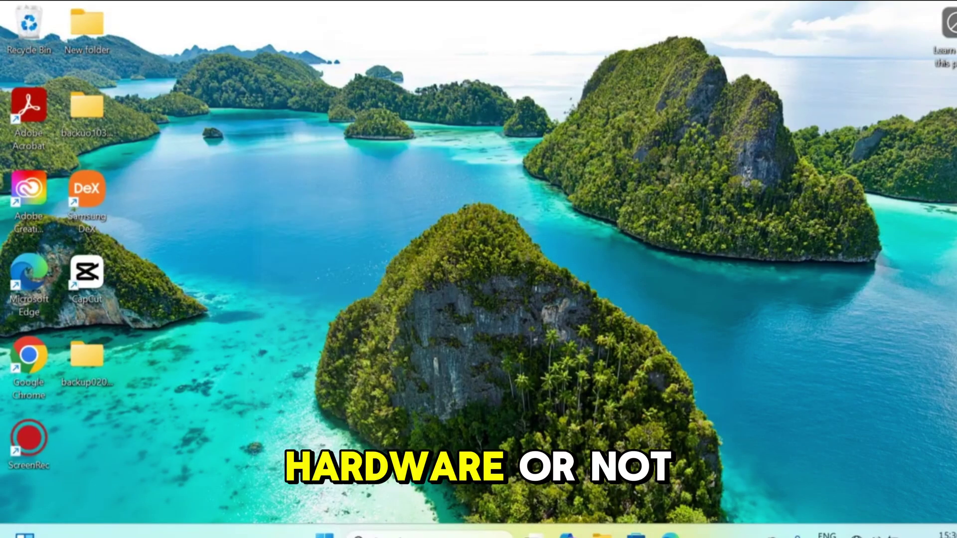
Launch CMD from the Run dialog and ping 127.0.0.1, getting replies under 1ms.
right_click(325, 533)
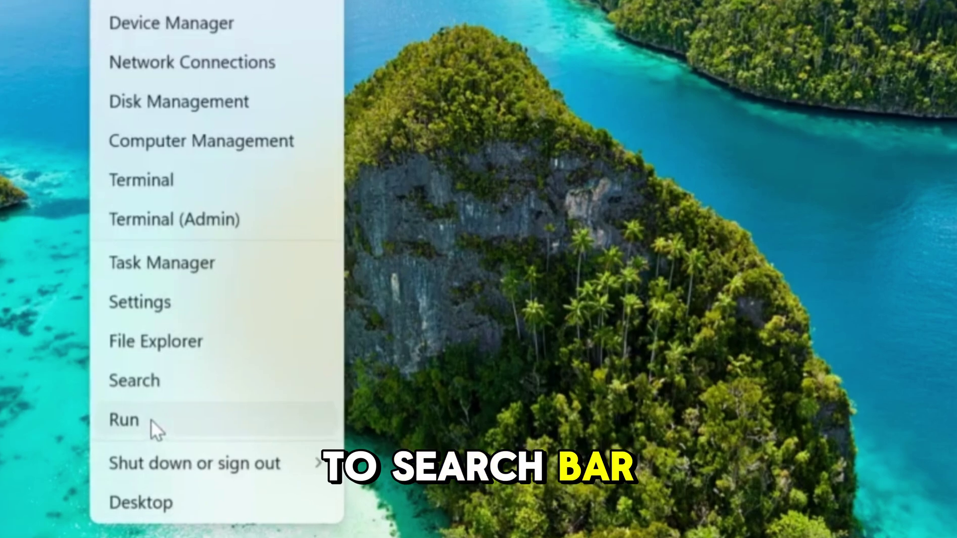
click(238, 442)
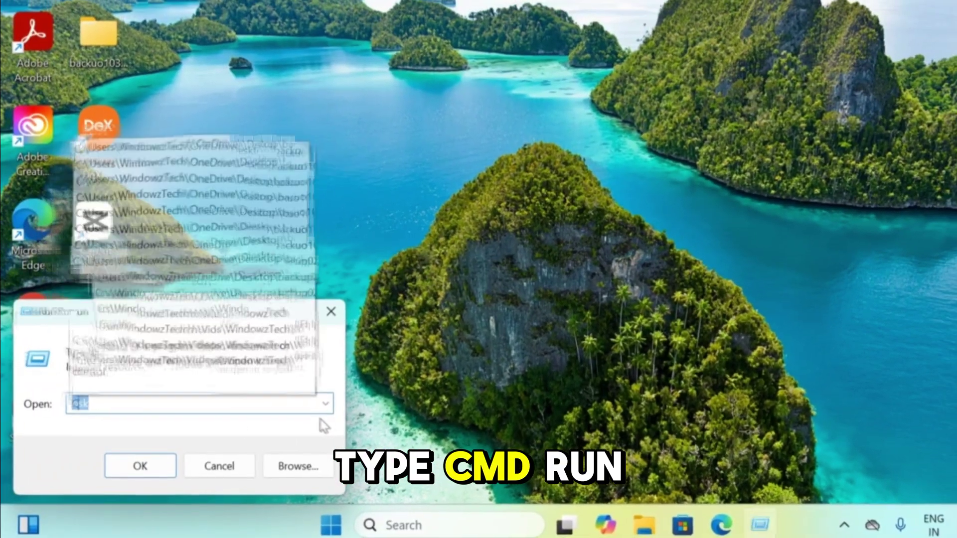
text(CMD)
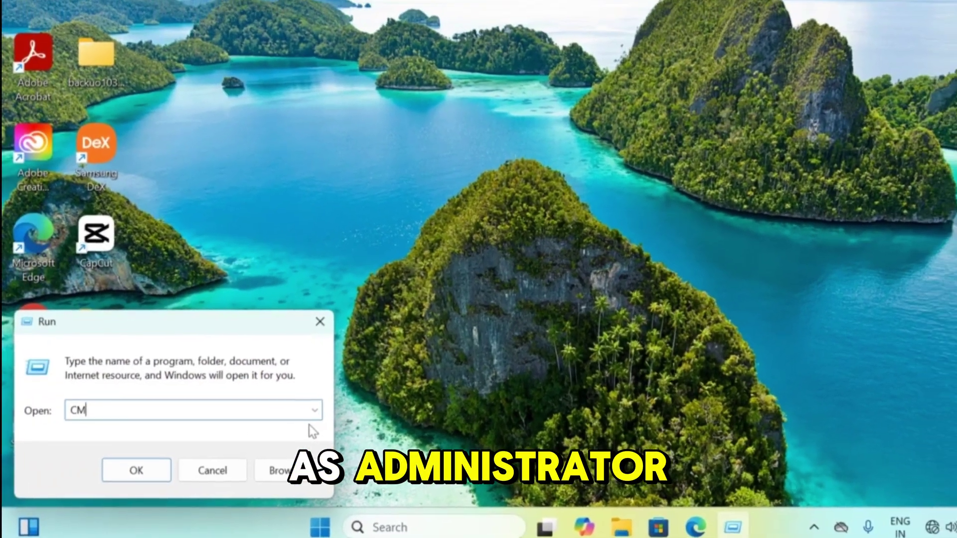
key(Return)
text(PING 127)
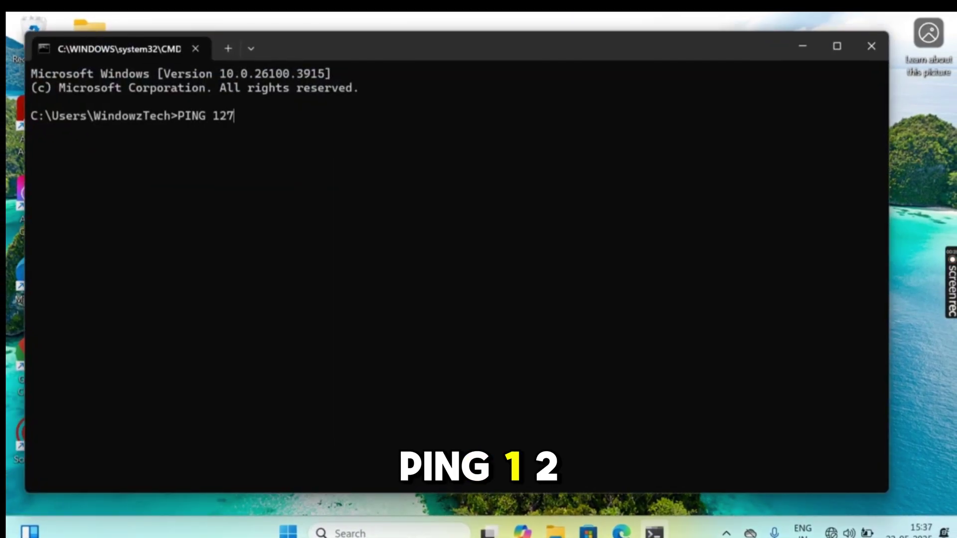
text(.0.0.1)
key(Return)
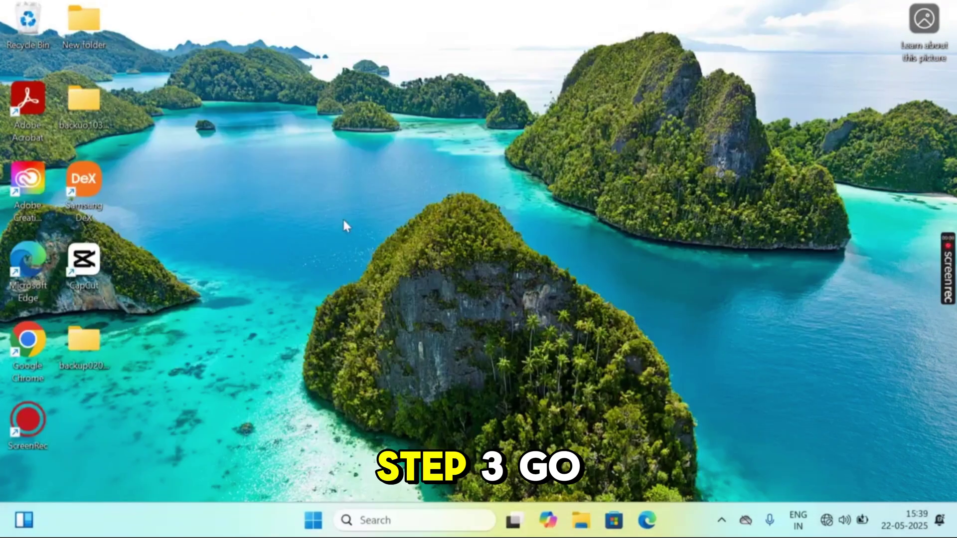
Open Internet Options from Settings' Advanced network settings page.
right_click(313, 522)
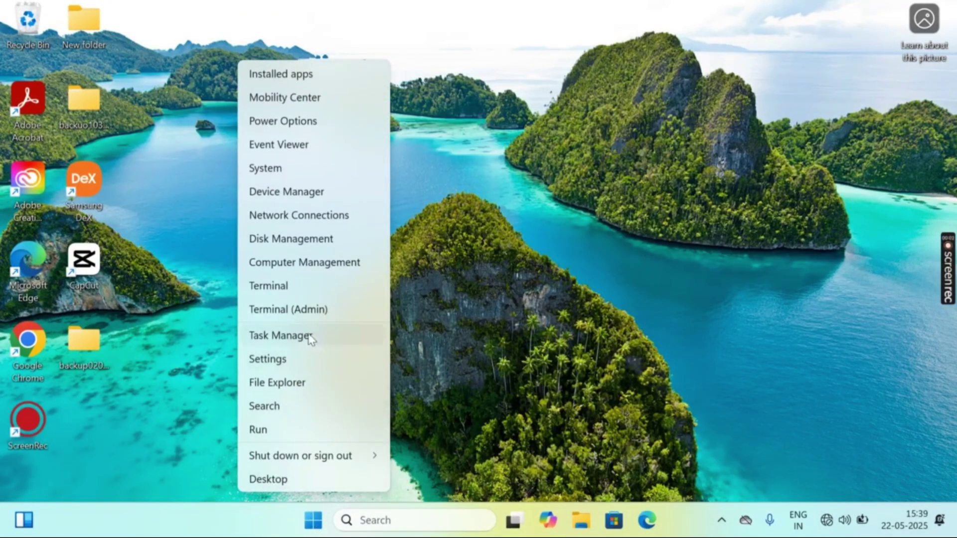
click(306, 361)
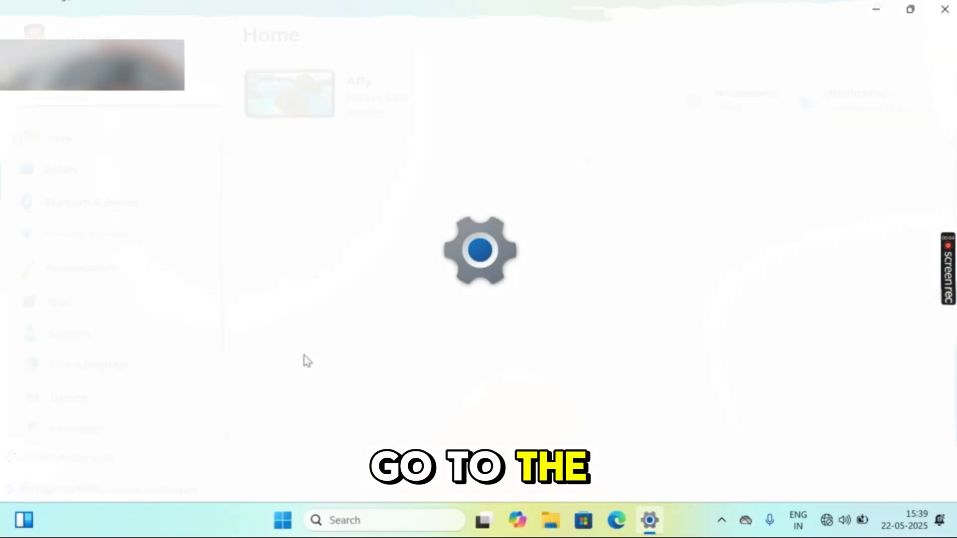
click(141, 251)
scroll(459, 307, down, 2)
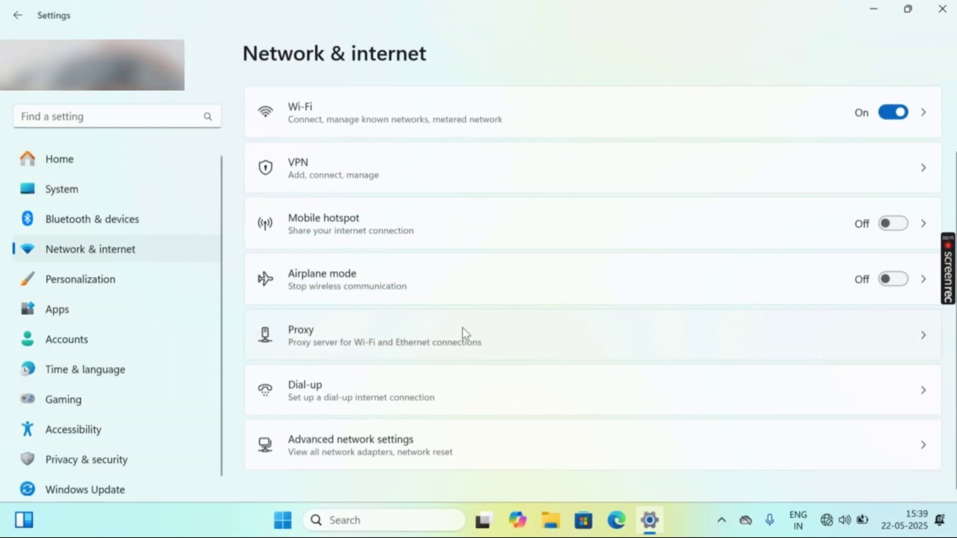
click(439, 447)
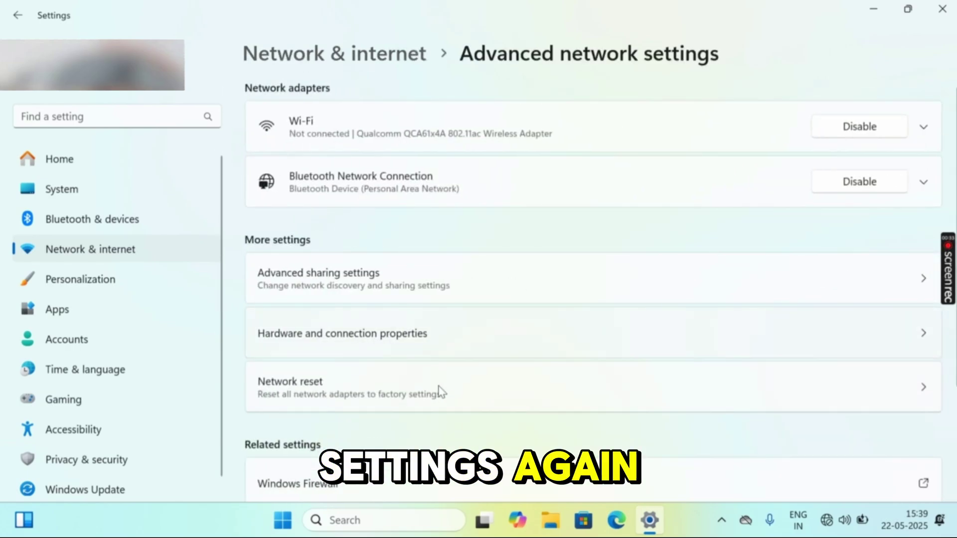
scroll(438, 399, down, 3)
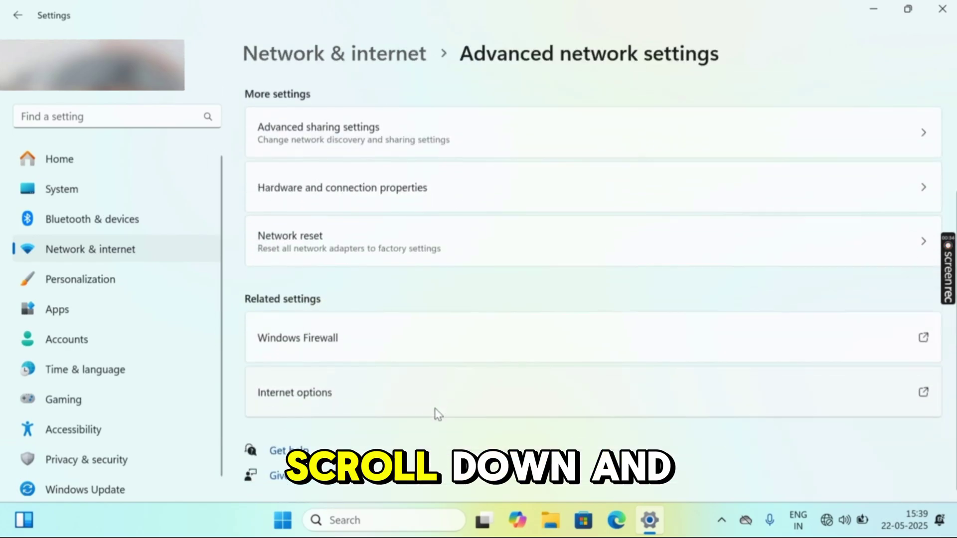
click(298, 394)
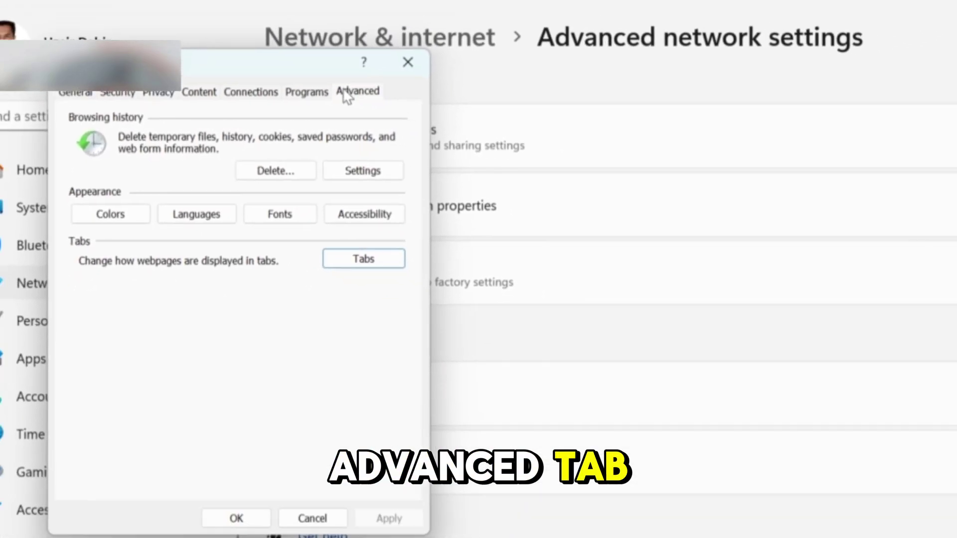
Restore the Internet Options advanced settings to defaults and apply them.
click(316, 97)
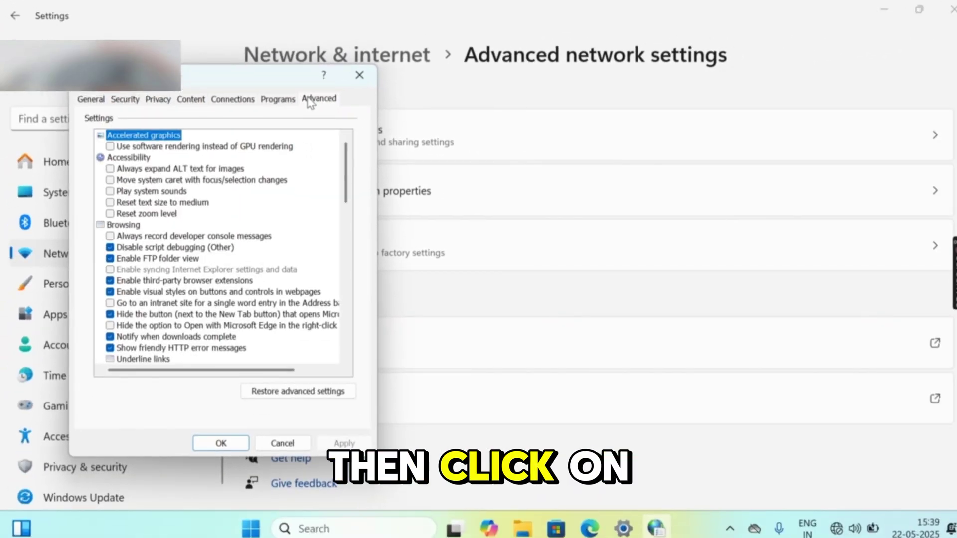
click(322, 394)
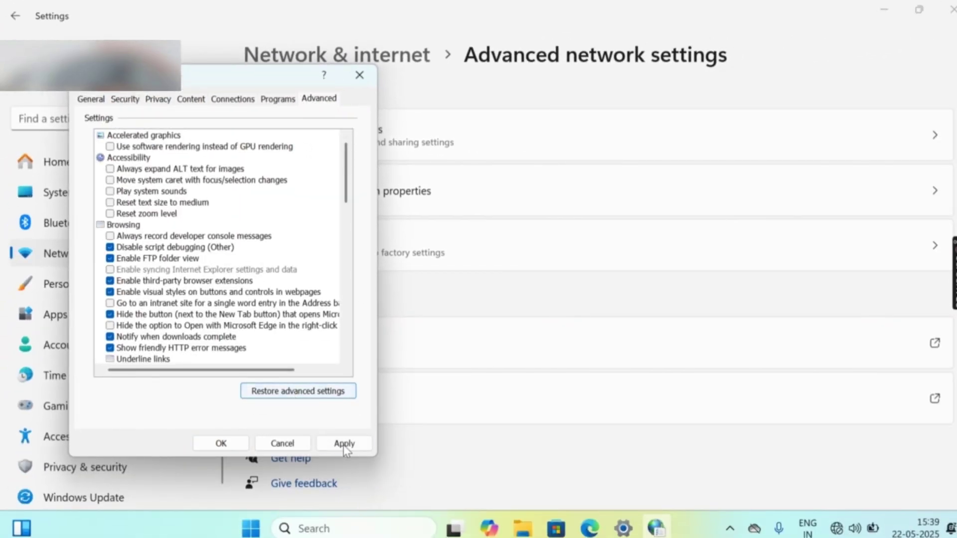
click(348, 447)
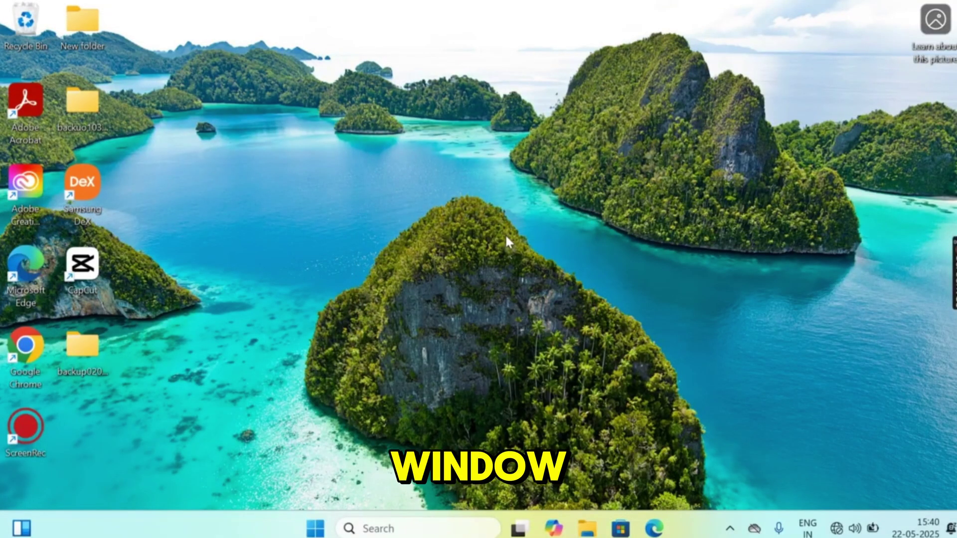
Run services.msc and confirm WLAN AutoConfig has startup type Automatic and status Running.
key(super+r)
text(SERVICES)
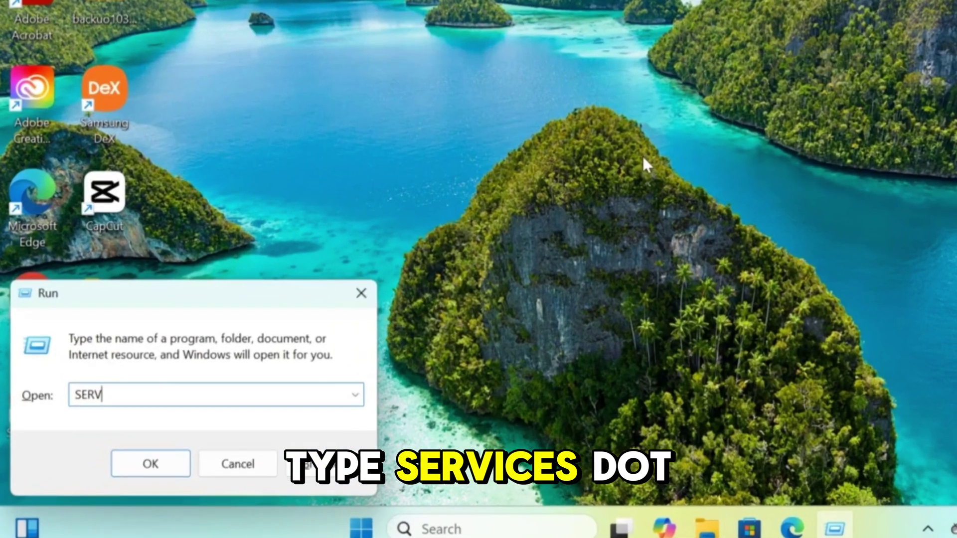
text(.MS)
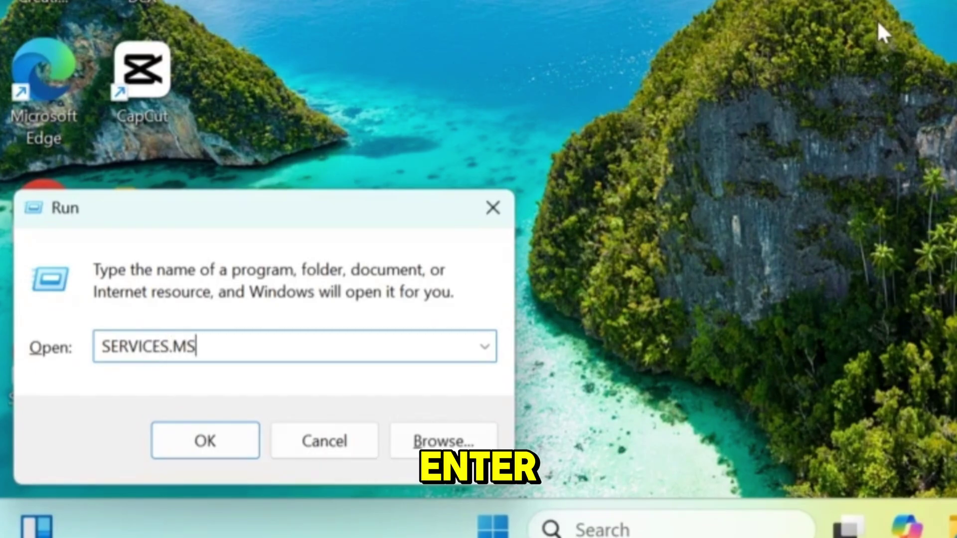
text(C)
key(Return)
scroll(448, 289, down, 15)
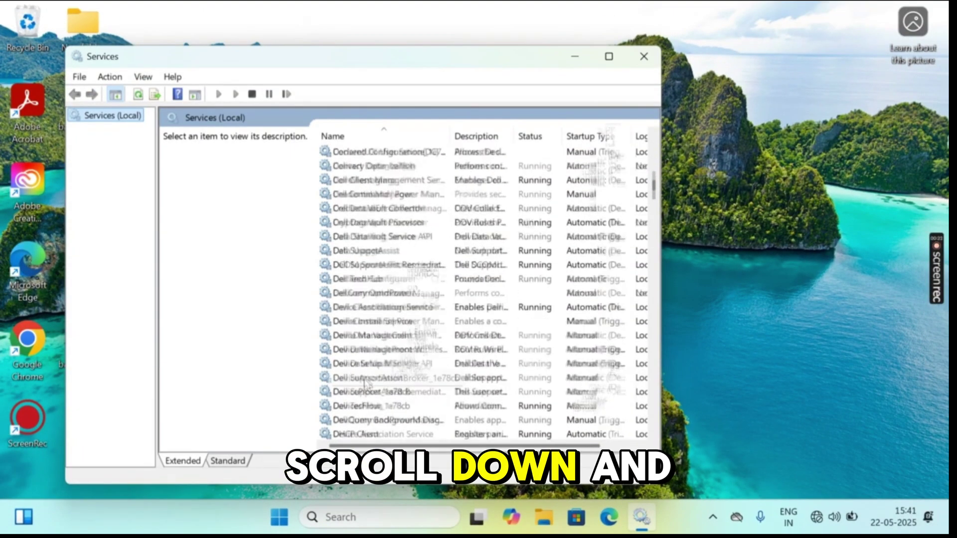
scroll(365, 384, down, 20)
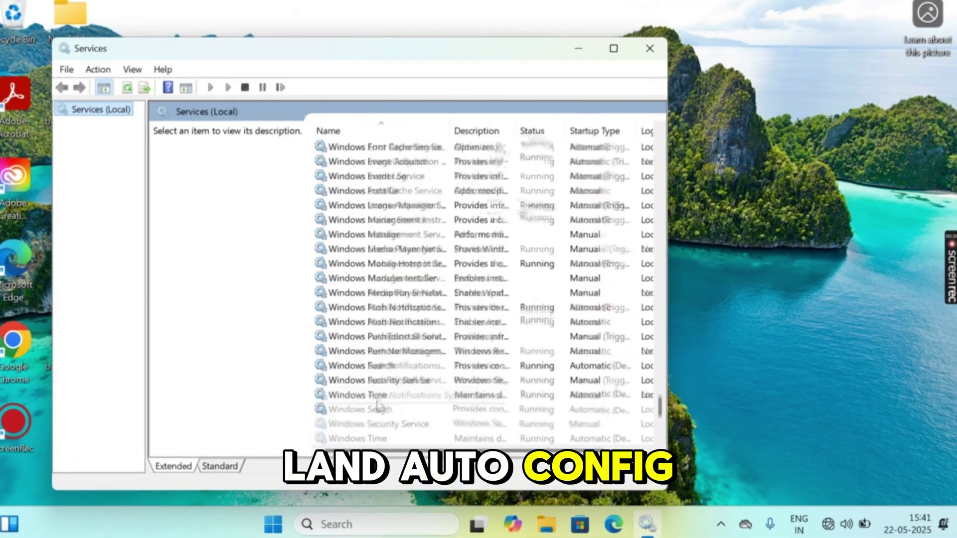
click(368, 338)
right_click(315, 360)
click(360, 296)
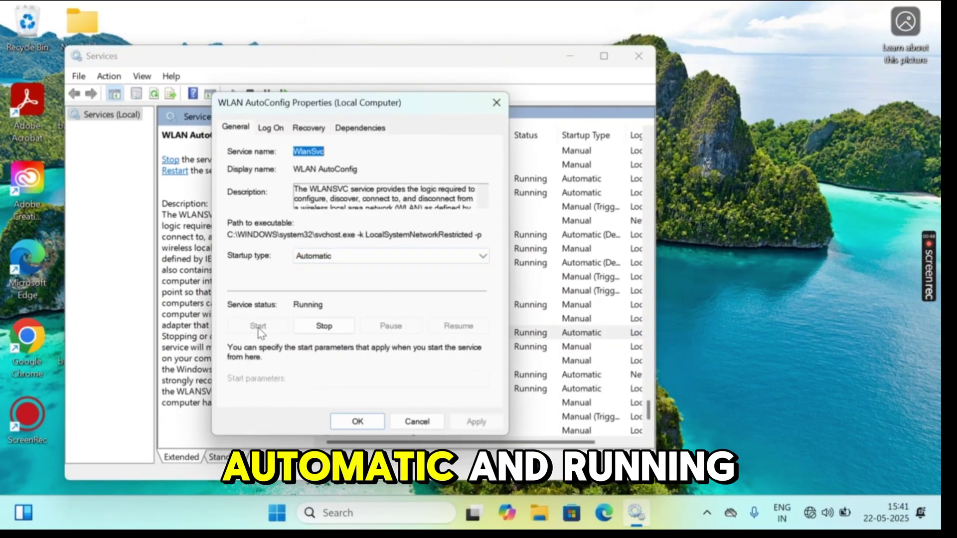
click(357, 421)
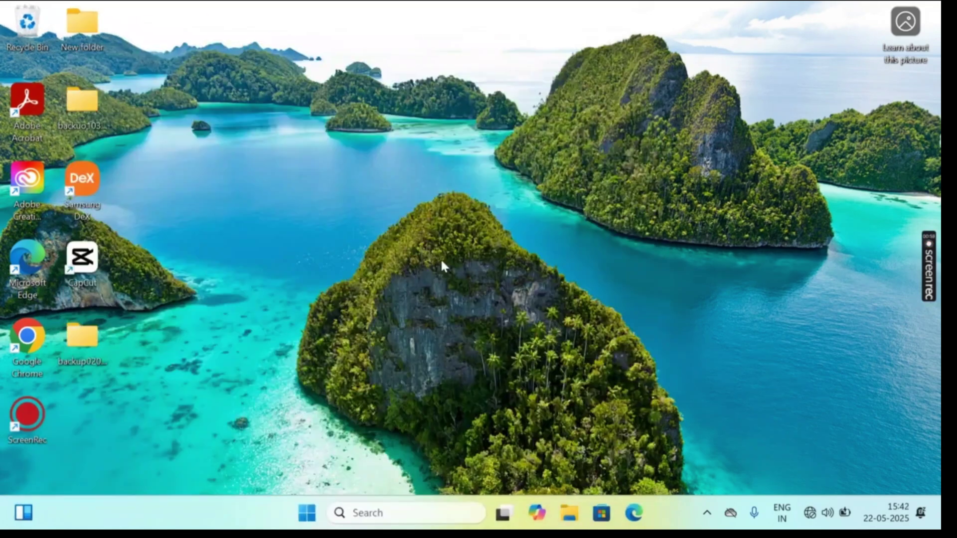
Launch Device Manager with devm and expand Network adapters.
key(super+r)
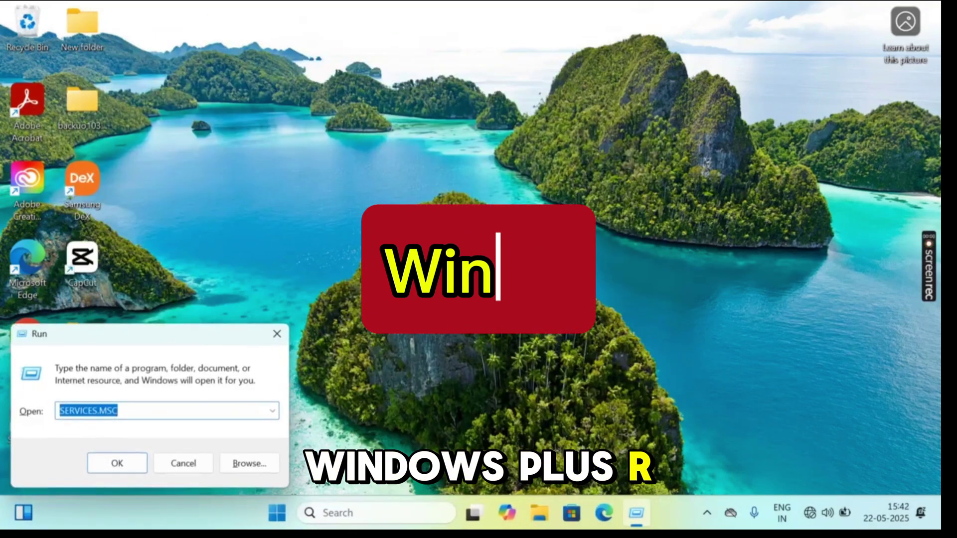
text(DEVMGMT)
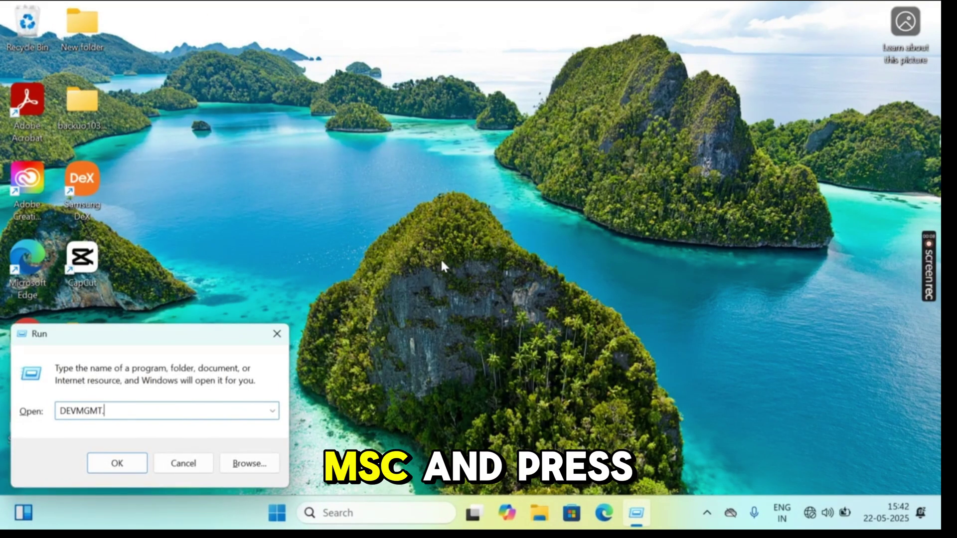
key(Return)
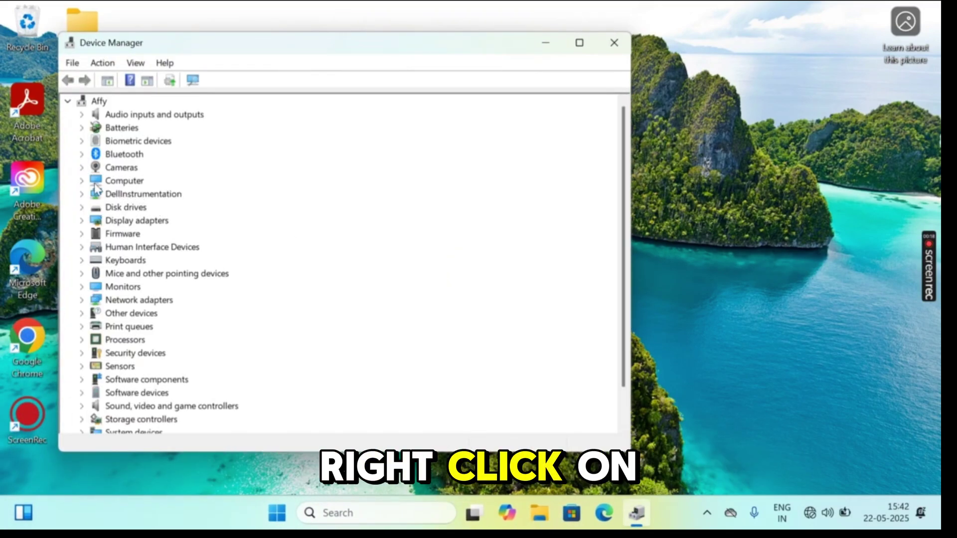
click(81, 300)
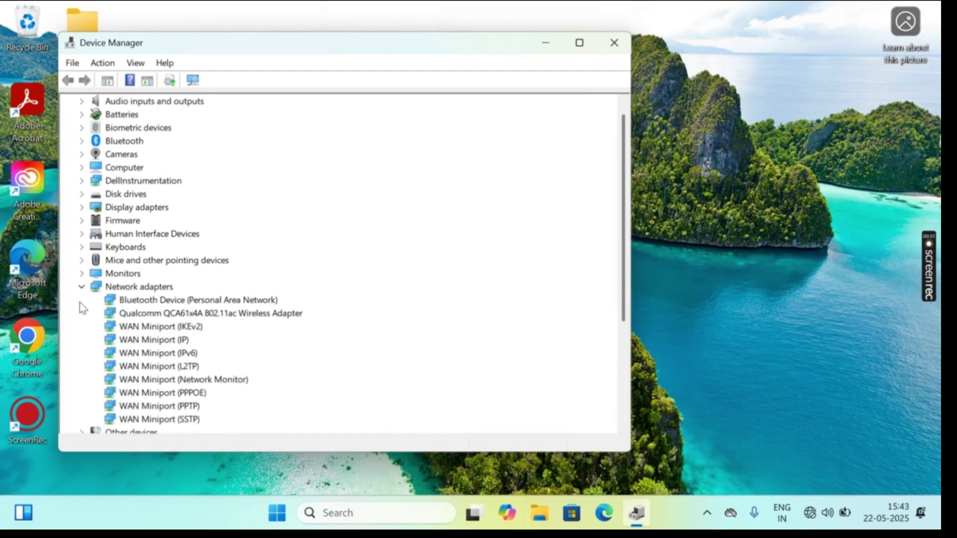
Update the Qualcomm QCA61x4A 802.11ac adapter with a driver picked from the computer's list.
right_click(252, 313)
click(296, 323)
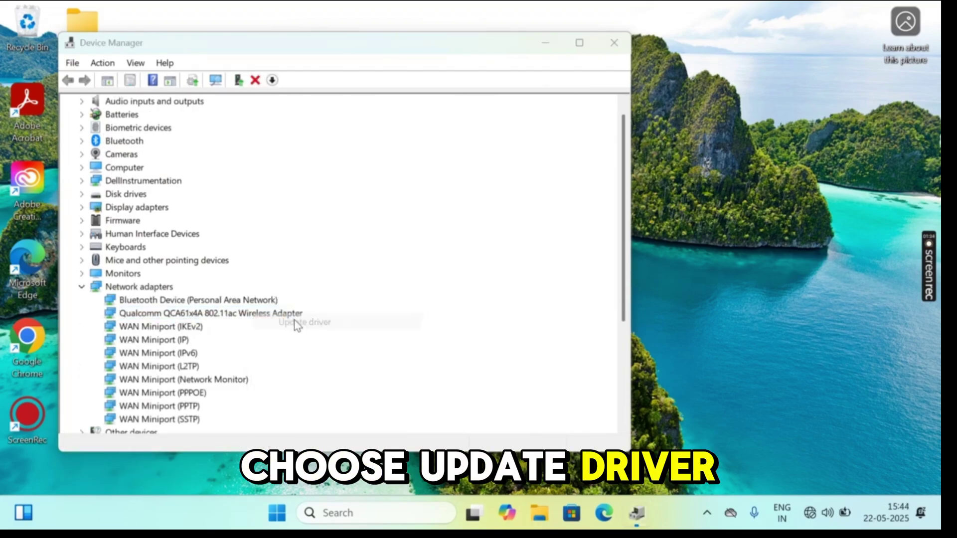
click(279, 284)
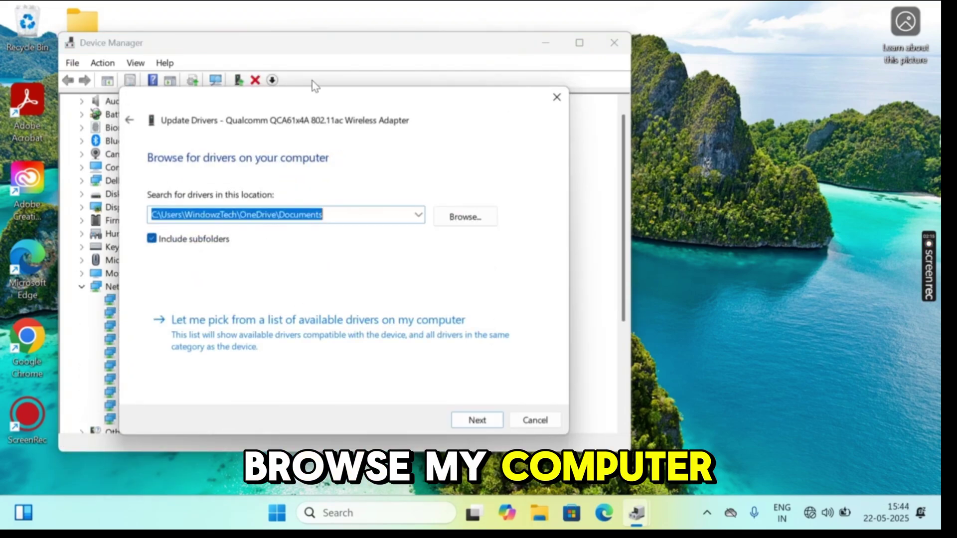
click(318, 320)
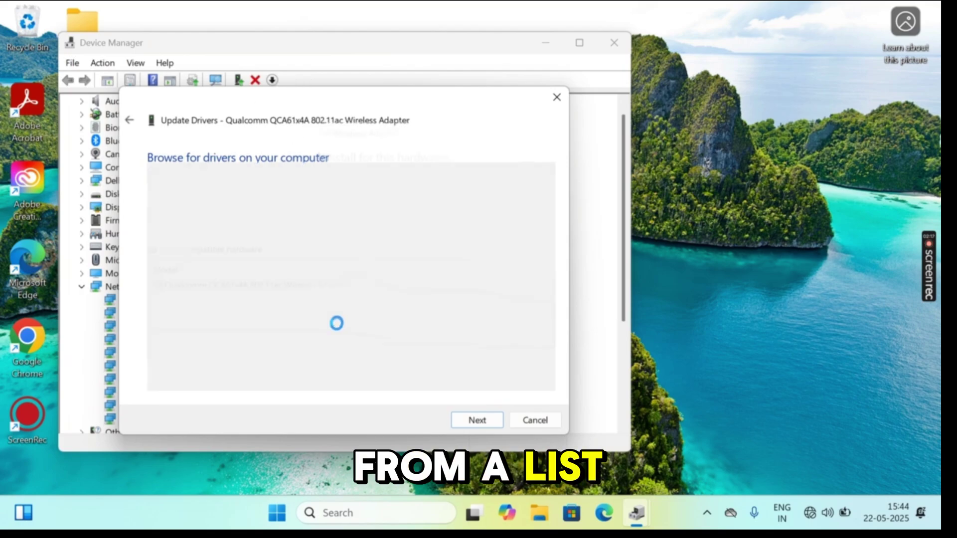
click(477, 420)
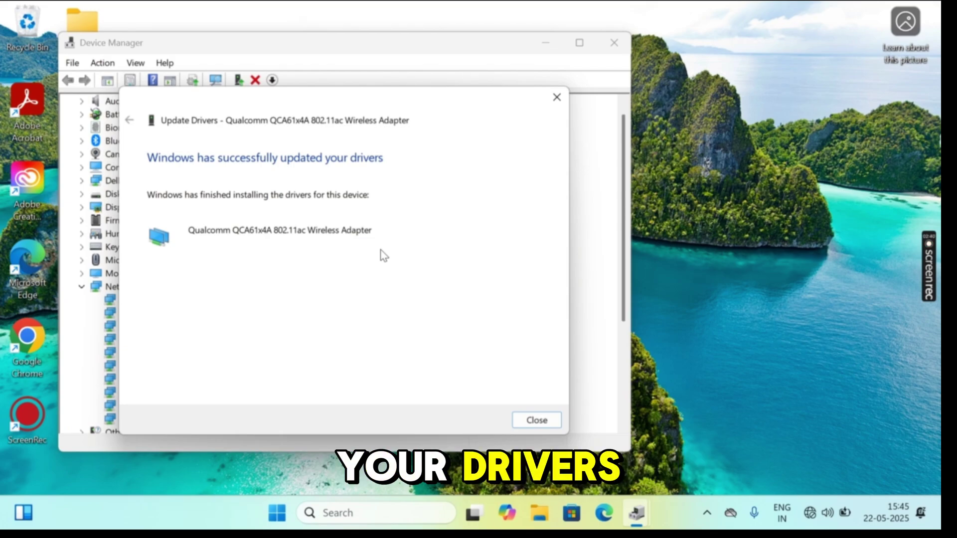
click(538, 420)
Dismiss the Qualcomm adapter's menu and use the Start menu power options to restart.
right_click(204, 327)
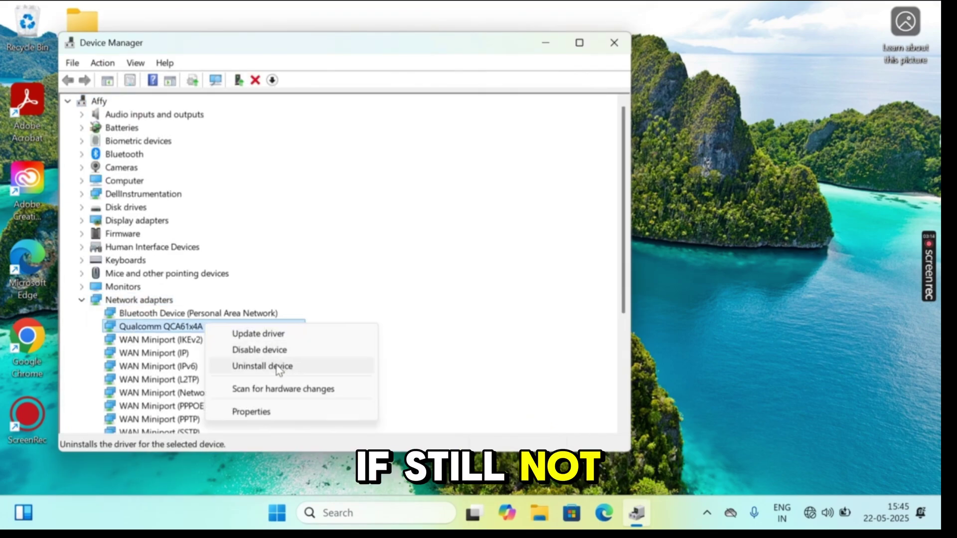
click(432, 379)
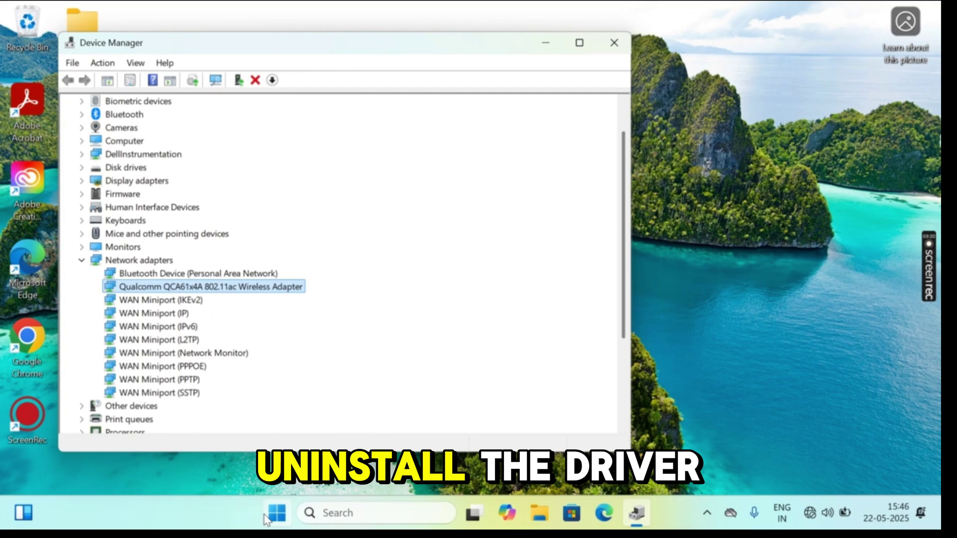
click(277, 513)
click(653, 462)
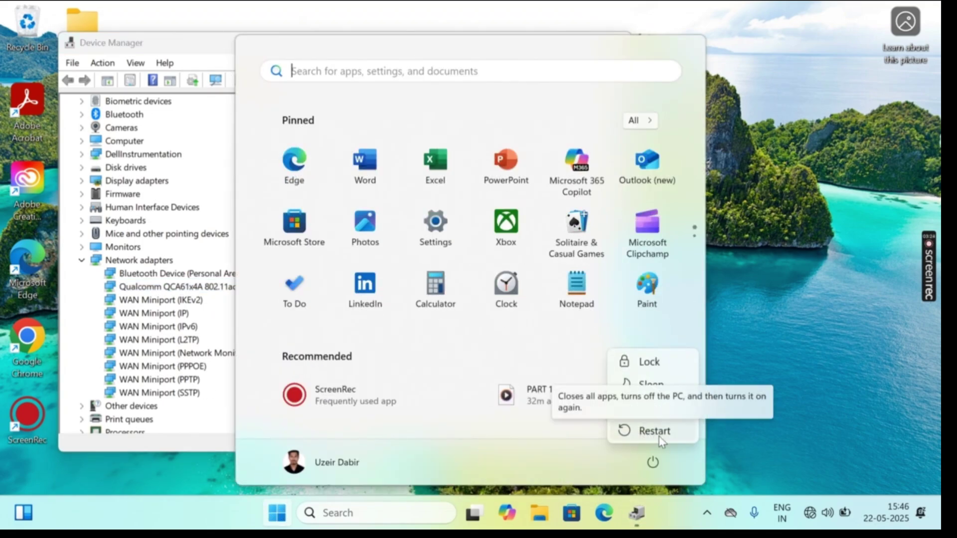
key(Escape)
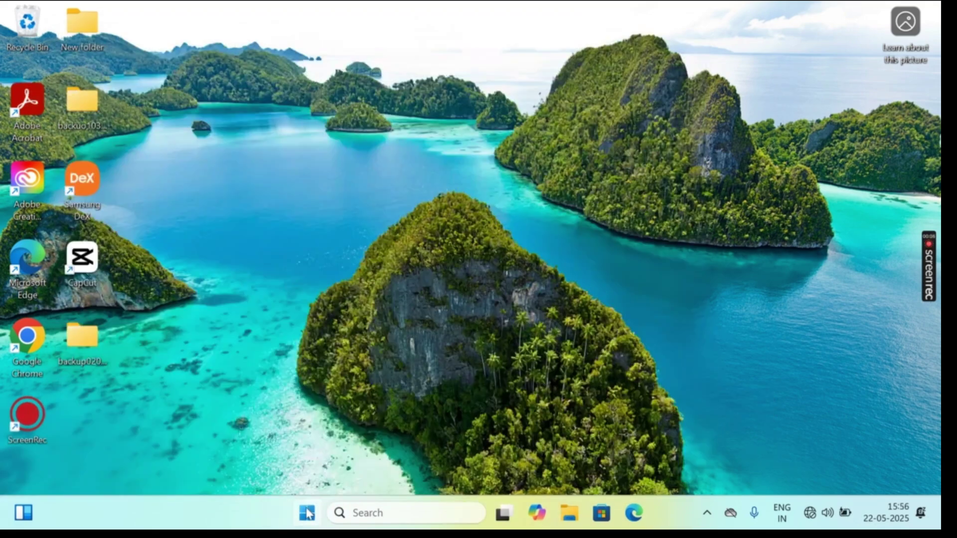
right_click(307, 513)
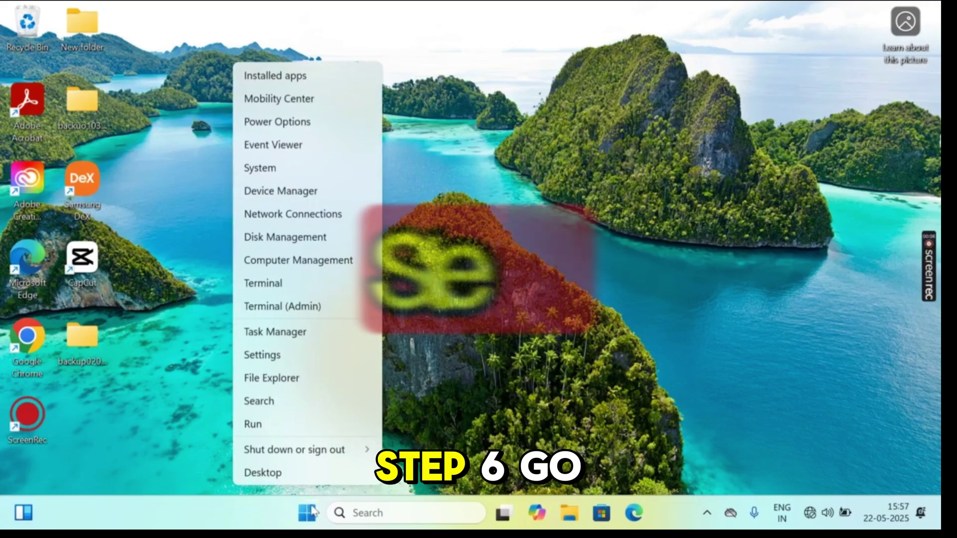
click(283, 356)
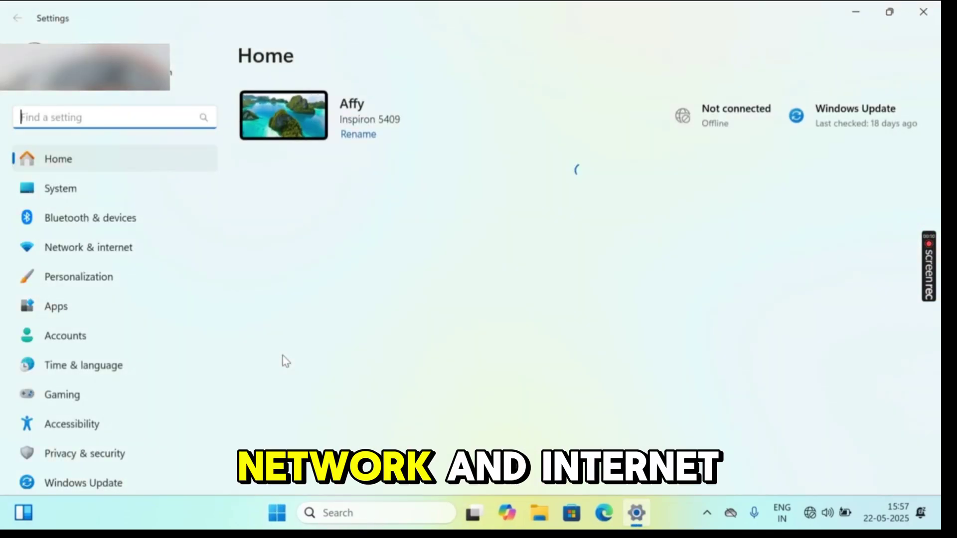
click(107, 255)
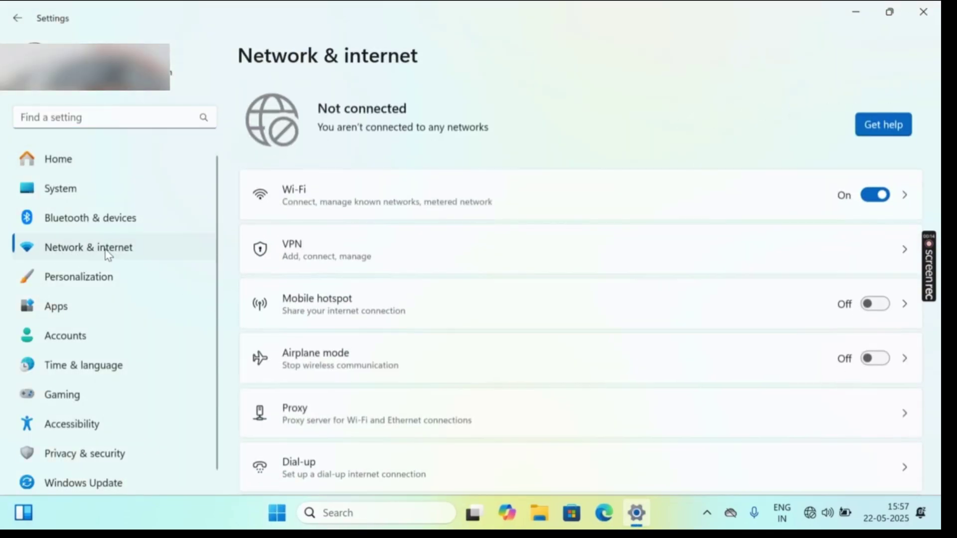
scroll(528, 284, down, 2)
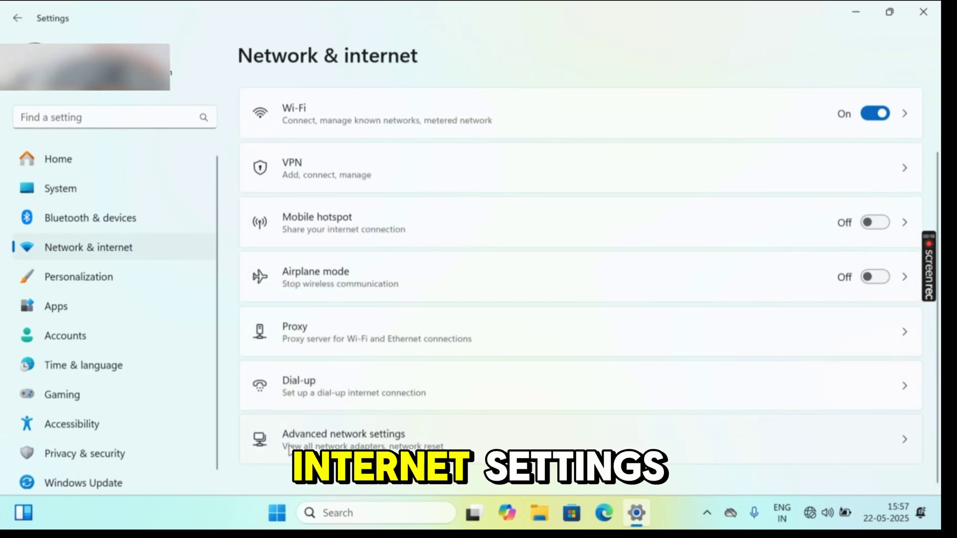
click(354, 446)
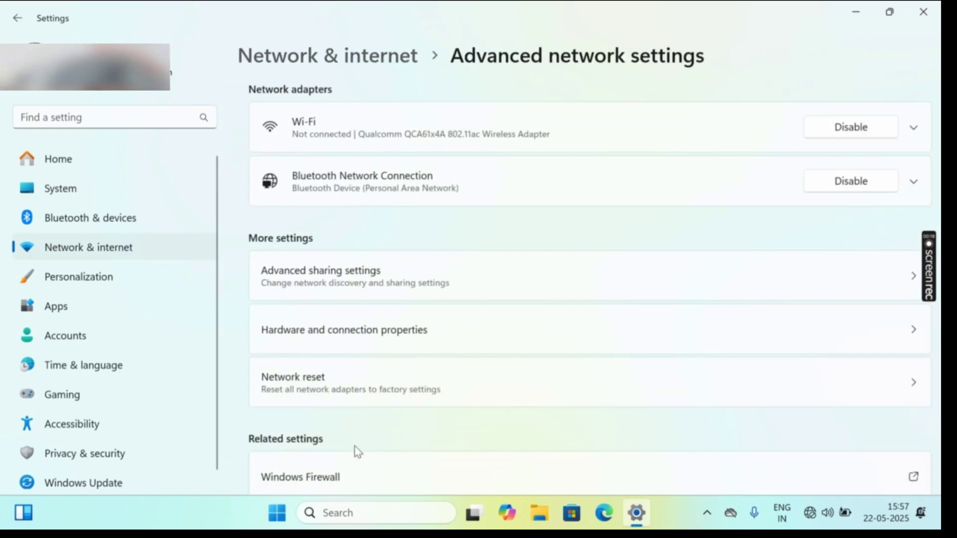
click(305, 388)
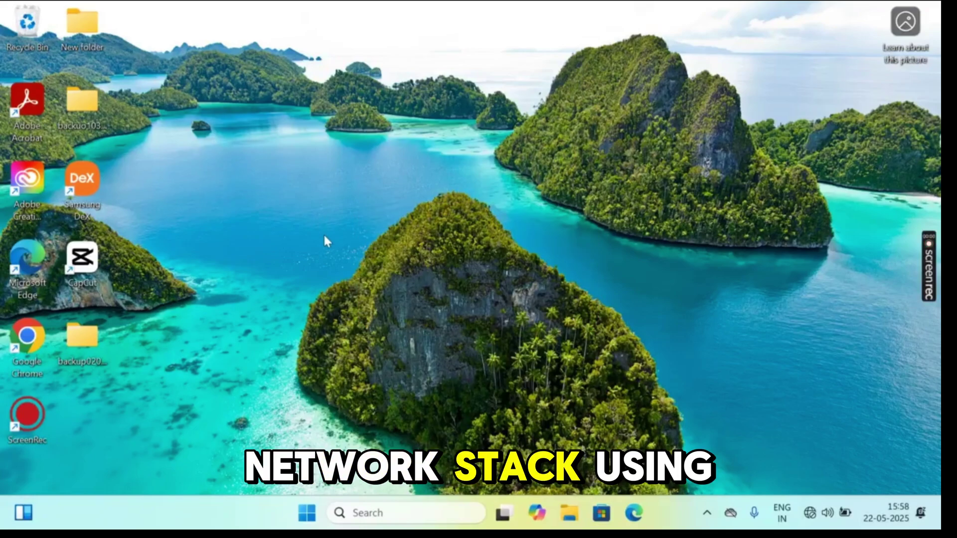
In an administrator Command Prompt, run netsh winsock reset and netsh int ip reset resetlog.
click(381, 513)
text(CMD)
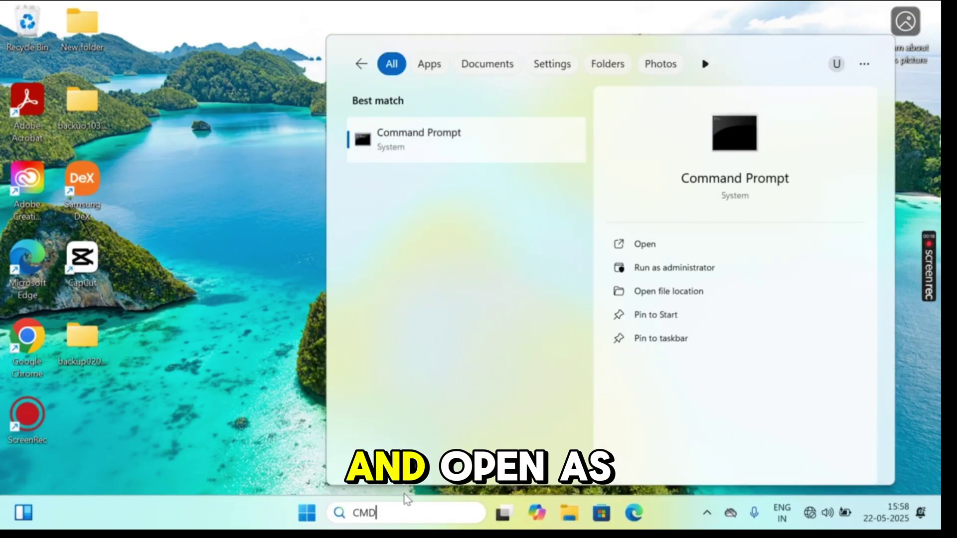
click(700, 269)
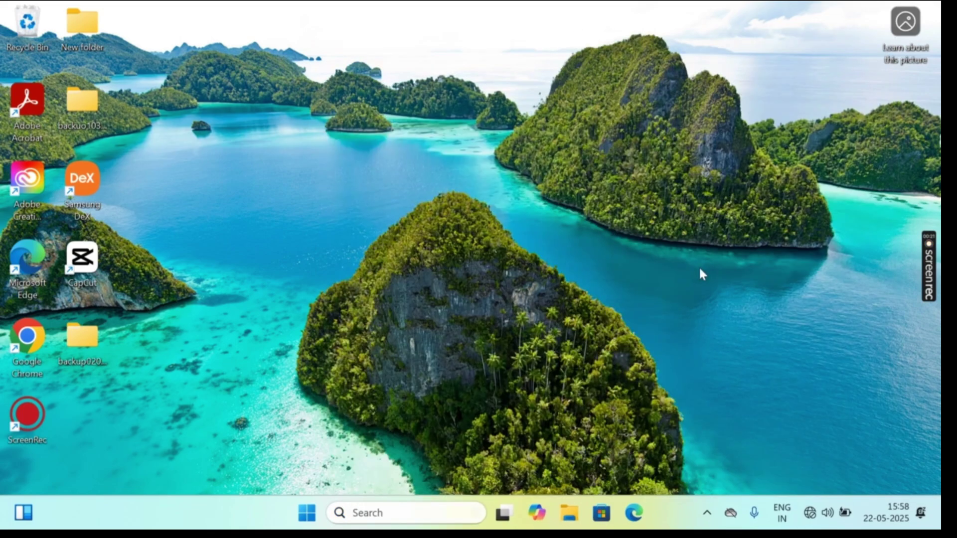
text(NETSH WIN)
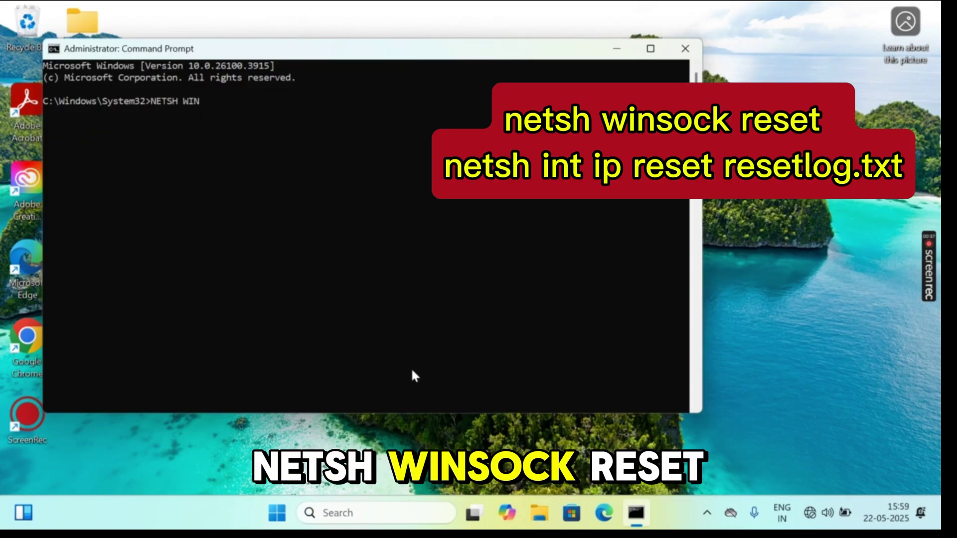
text(SOCK RESET)
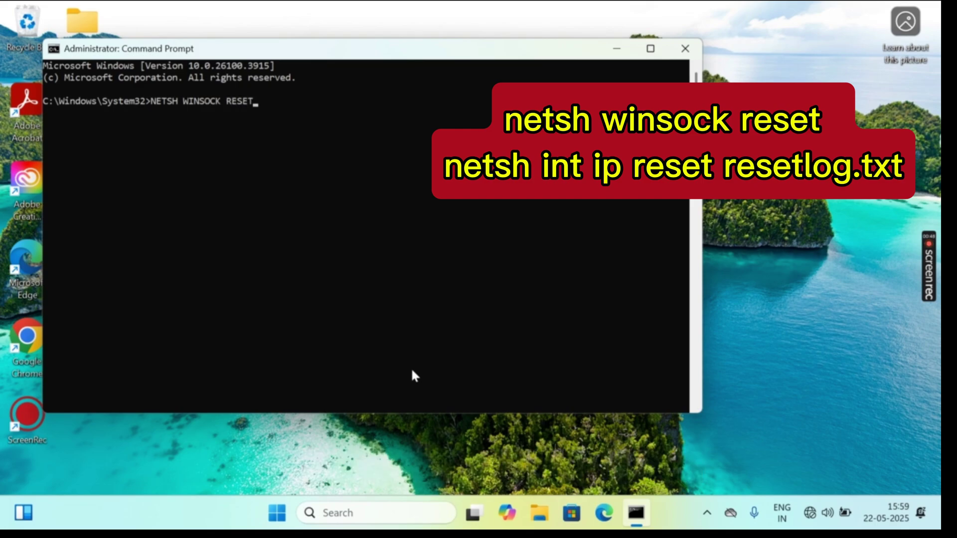
key(Return)
text(NEST)
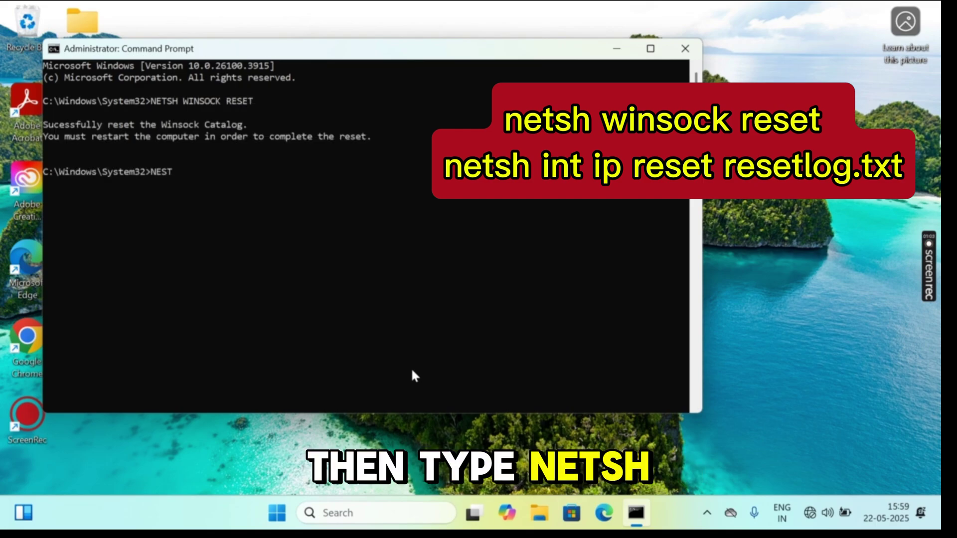
key(BackSpace)
key(BackSpace)
text(TSH INT IP RESE)
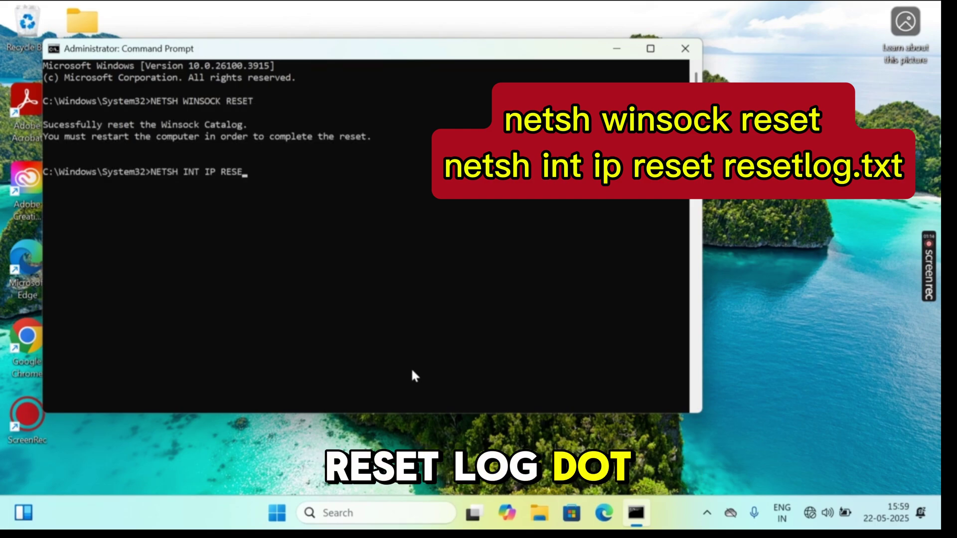
text(T RESETLOG.TXT)
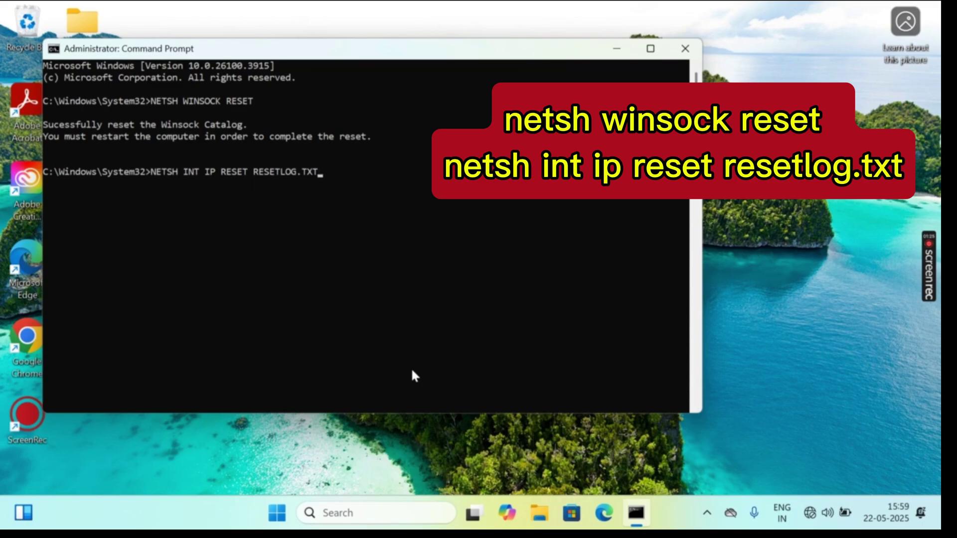
key(Return)
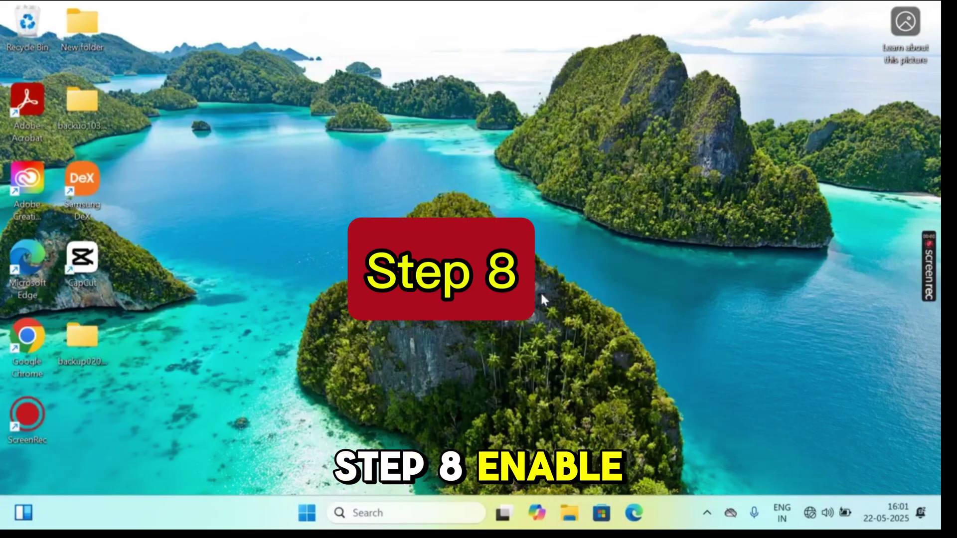
Run msconfig, choose Enable all on the Services tab and confirm with OK.
key(super+r)
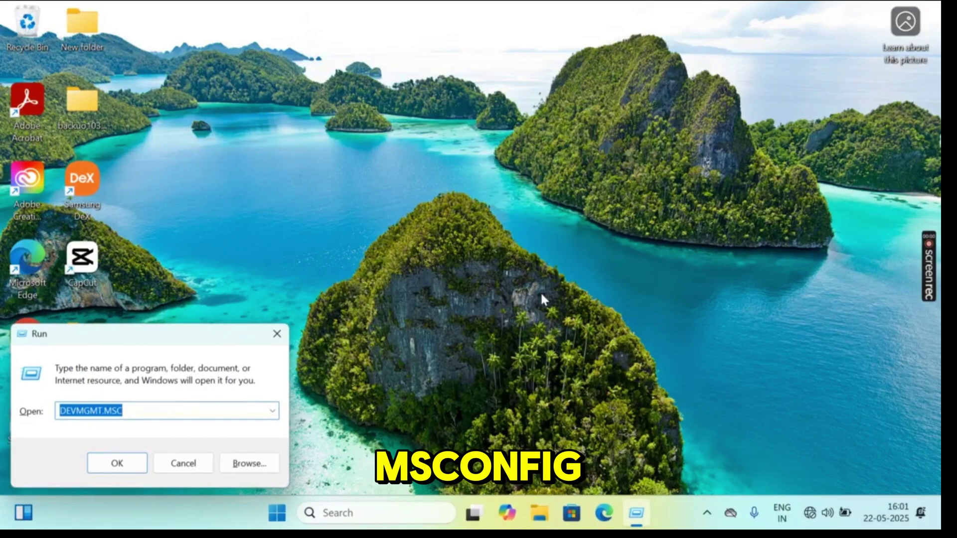
key(BackSpace)
text(MS)
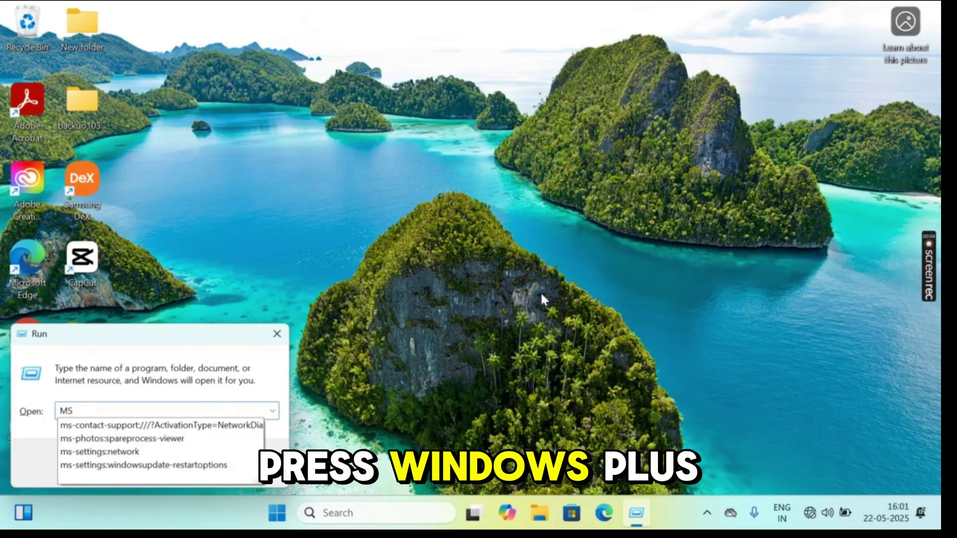
text(CON)
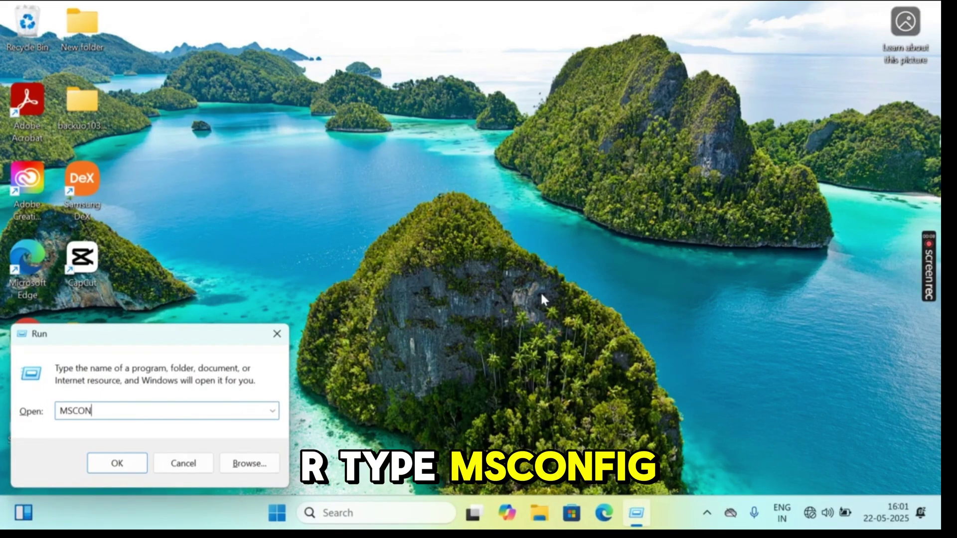
text(FIG)
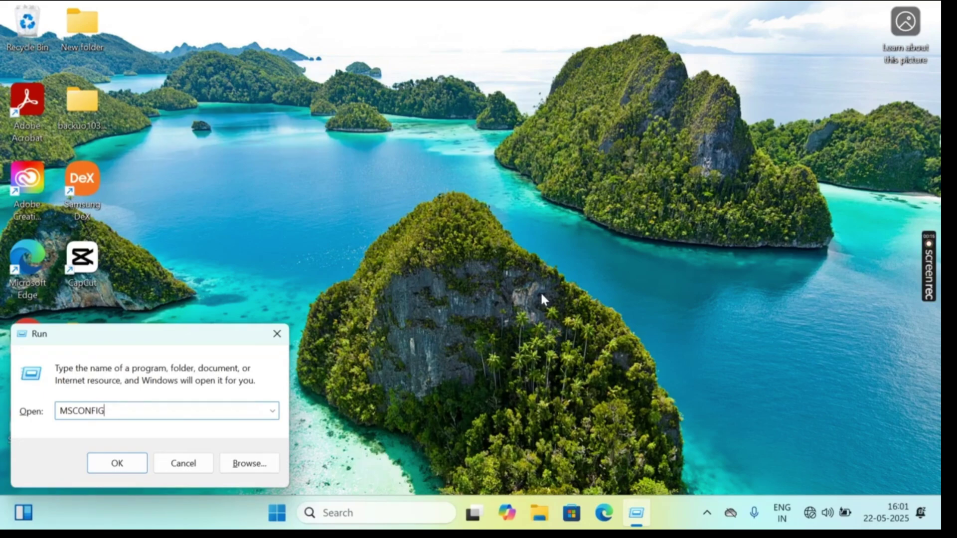
key(Return)
click(342, 146)
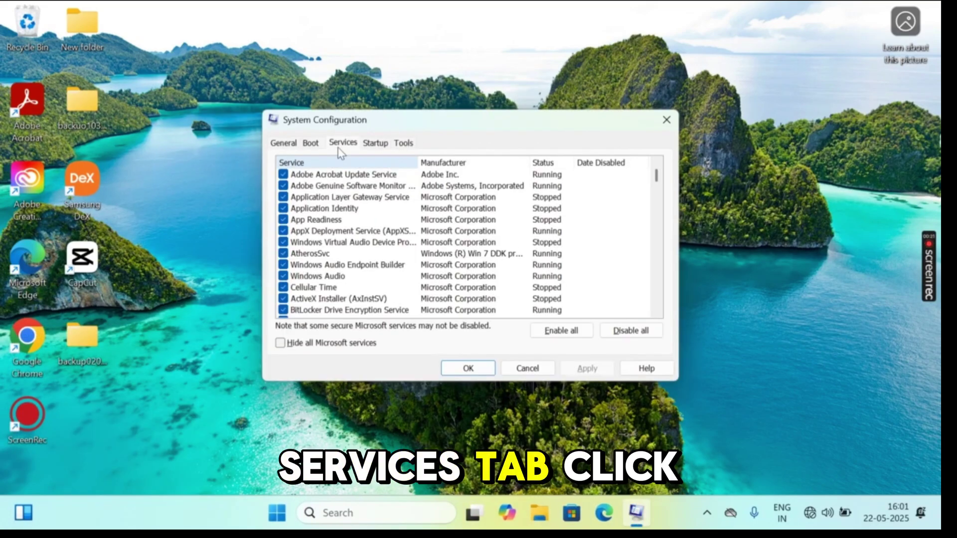
click(568, 336)
click(478, 372)
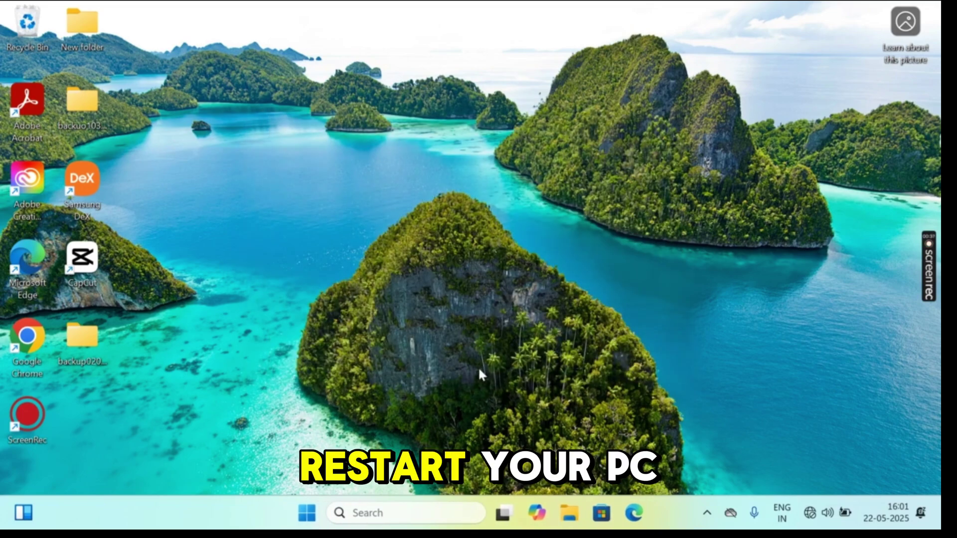